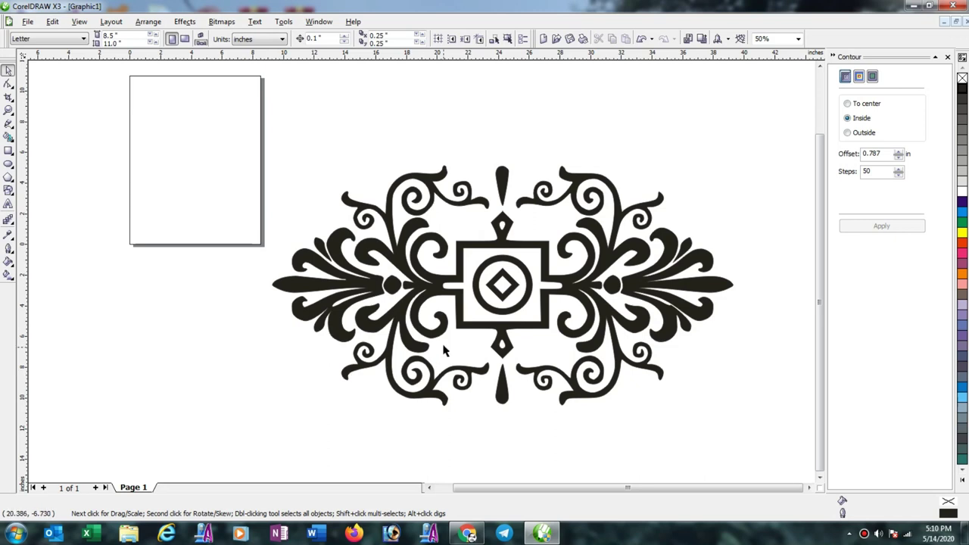
Drag a marquee around the whole black ornament in CorelDRAW to select it
{"action": "scroll", "coordinate": [746, 486], "scroll_direction": "down", "scroll_amount": 2}
{"action": "left_click_drag", "start_coordinate": [227, 76], "coordinate": [773, 404]}
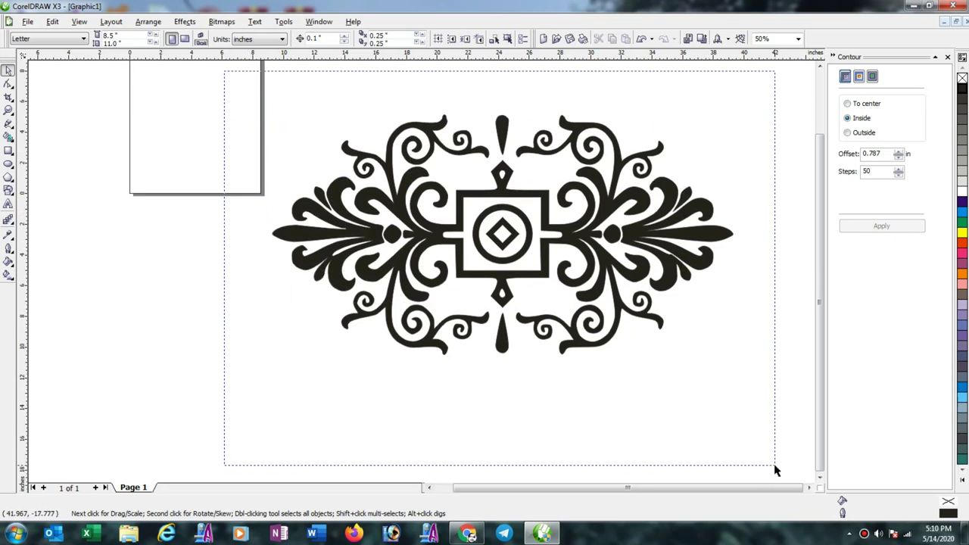
Export the selected ornament to the Desktop as the EPS file 'v carving'
{"action": "left_click", "coordinate": [28, 21]}
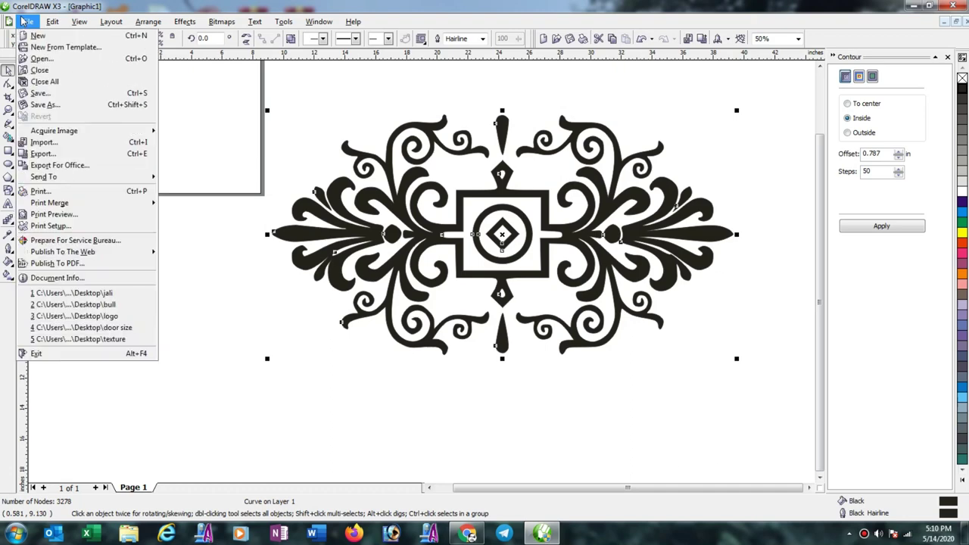
{"action": "left_click", "coordinate": [42, 154]}
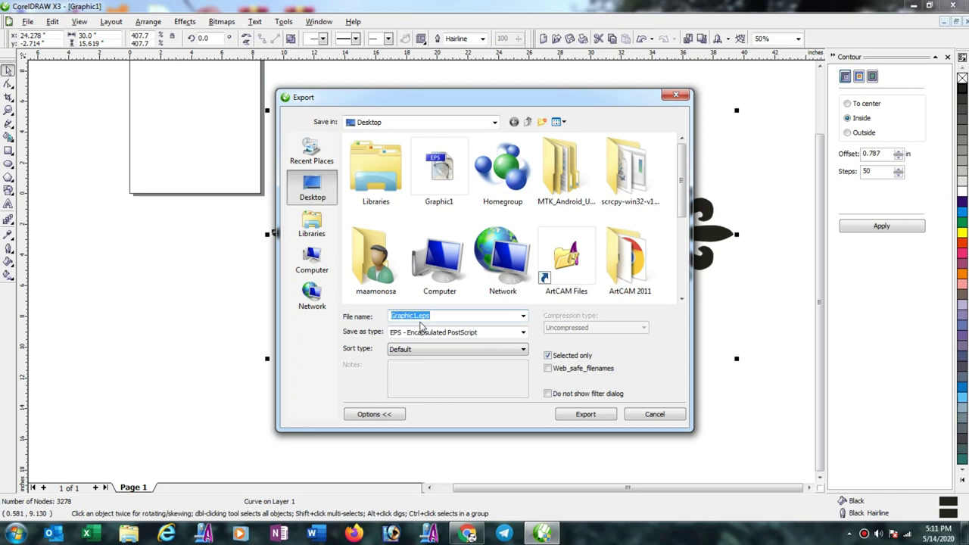
{"action": "type", "text": "V"}
{"action": "left_click", "coordinate": [578, 418]}
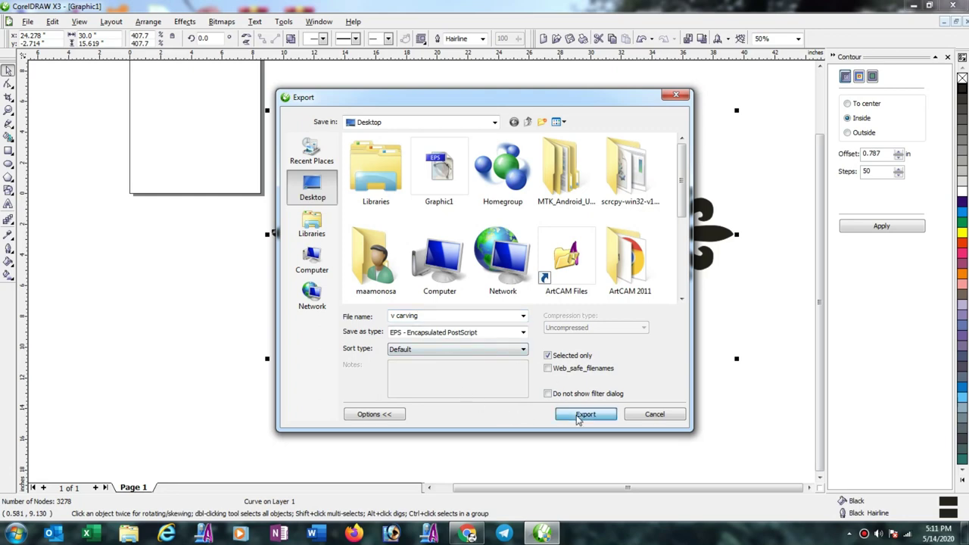
{"action": "left_click", "coordinate": [512, 388]}
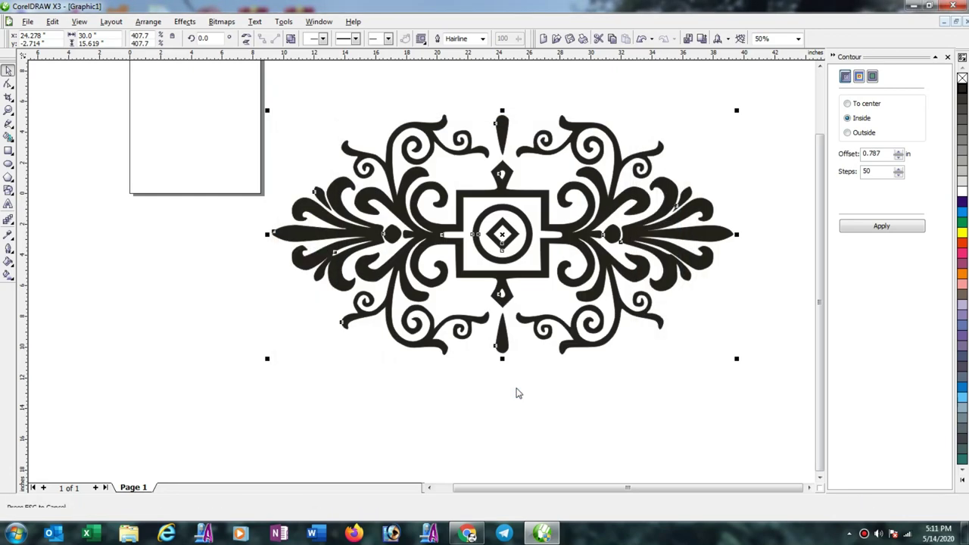
Minimize CorelDRAW and start ArtCAM 2008 from its desktop shortcut
{"action": "left_click", "coordinate": [913, 5]}
{"action": "left_click", "coordinate": [27, 346]}
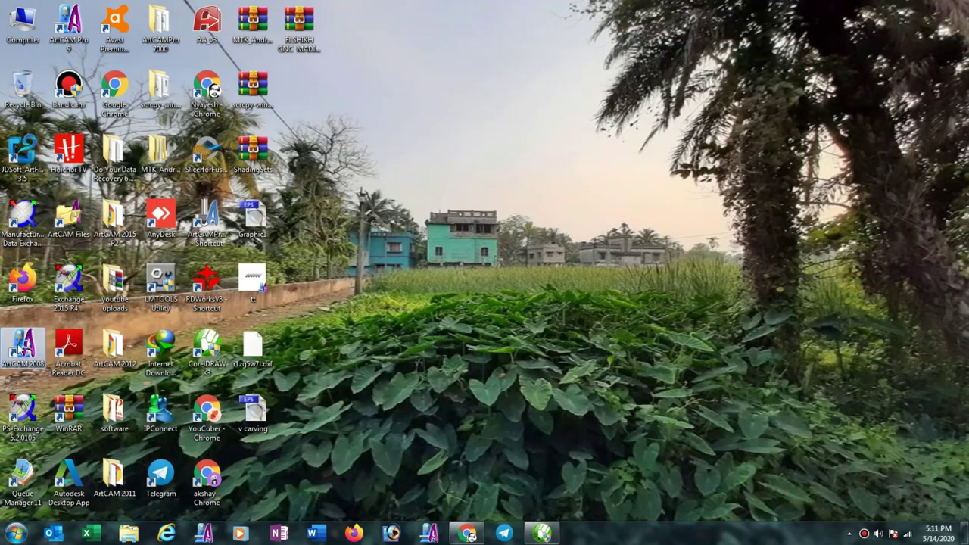
{"action": "double_click", "coordinate": [28, 346]}
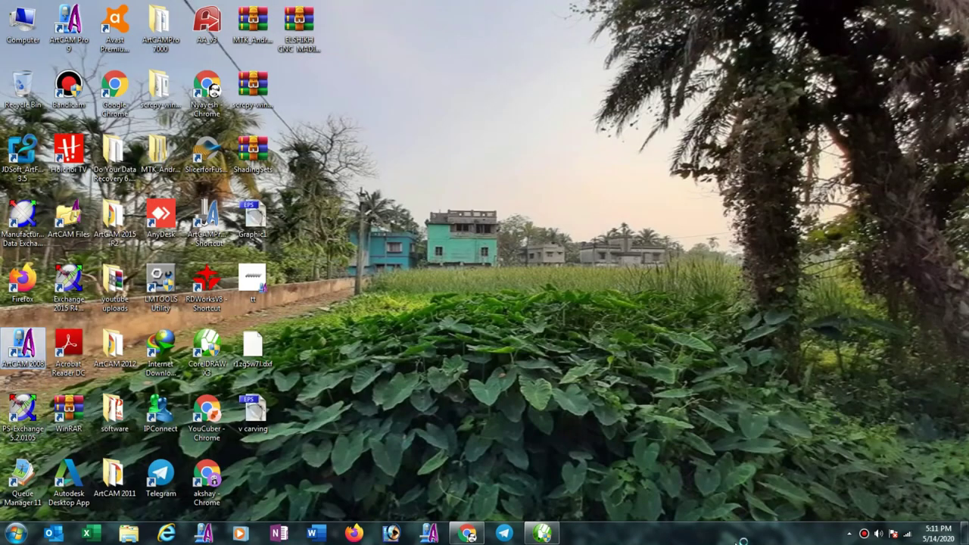
{"action": "left_click", "coordinate": [543, 534]}
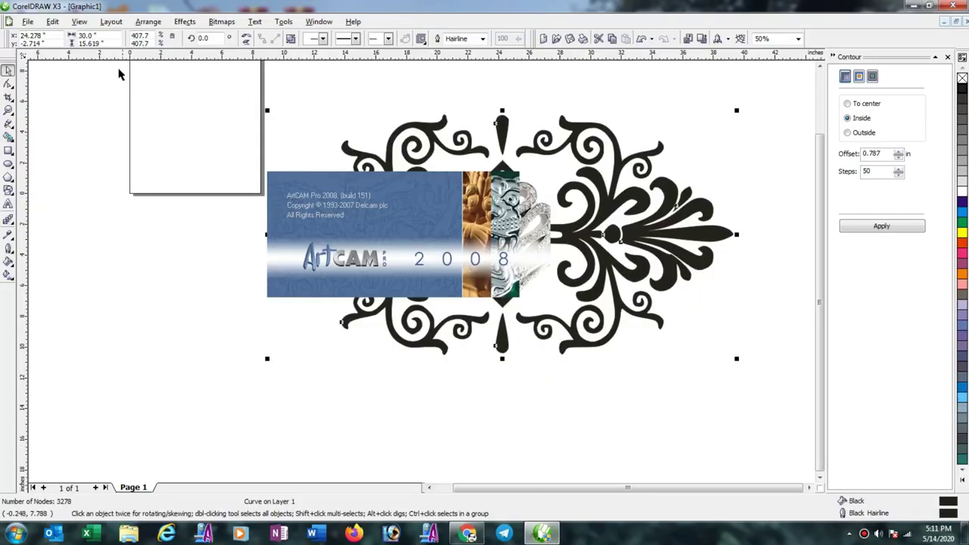
{"action": "left_click", "coordinate": [915, 6]}
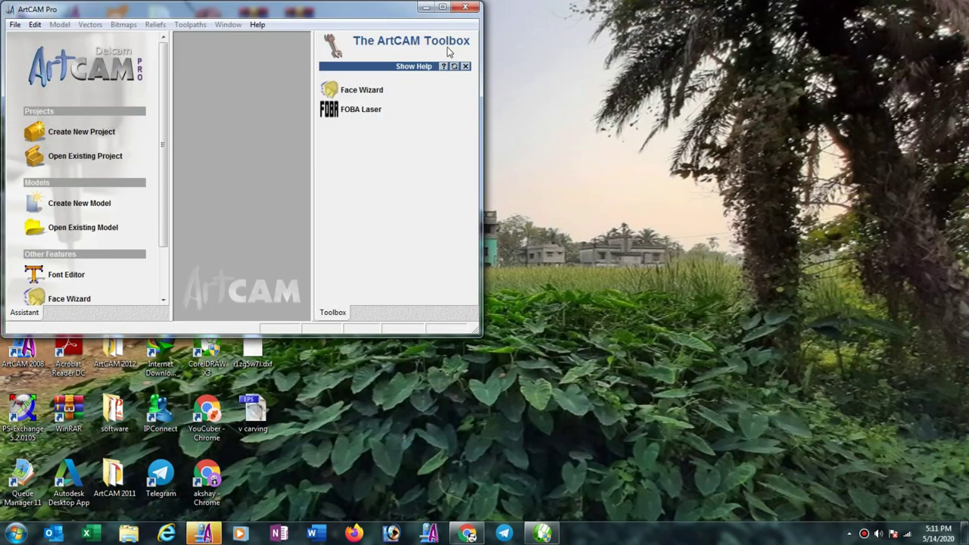
Create a 36 × 20 inch model, converted to 914.4 × 508 mm
{"action": "left_click", "coordinate": [452, 5]}
{"action": "left_click", "coordinate": [74, 198]}
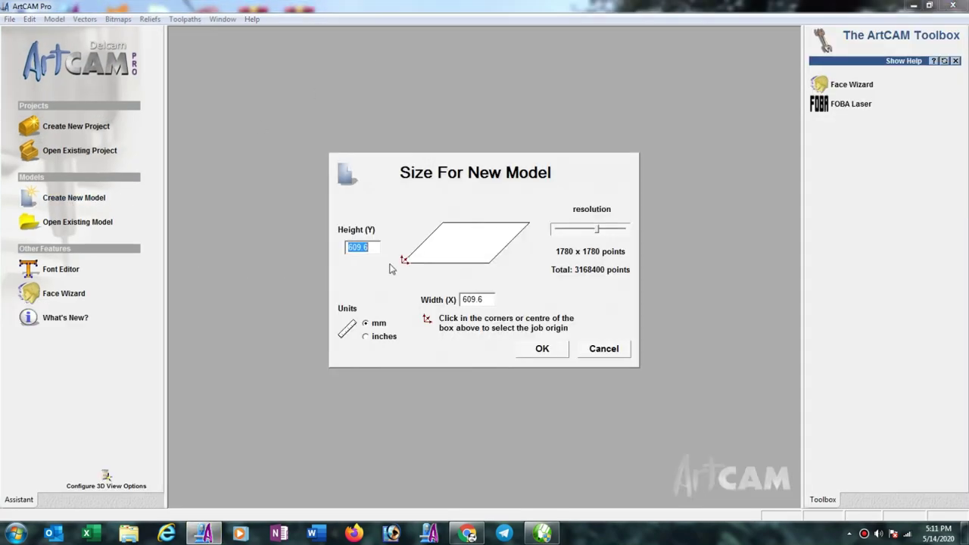
{"action": "left_click", "coordinate": [368, 337]}
{"action": "key", "text": "Tab"}
{"action": "type", "text": "36"}
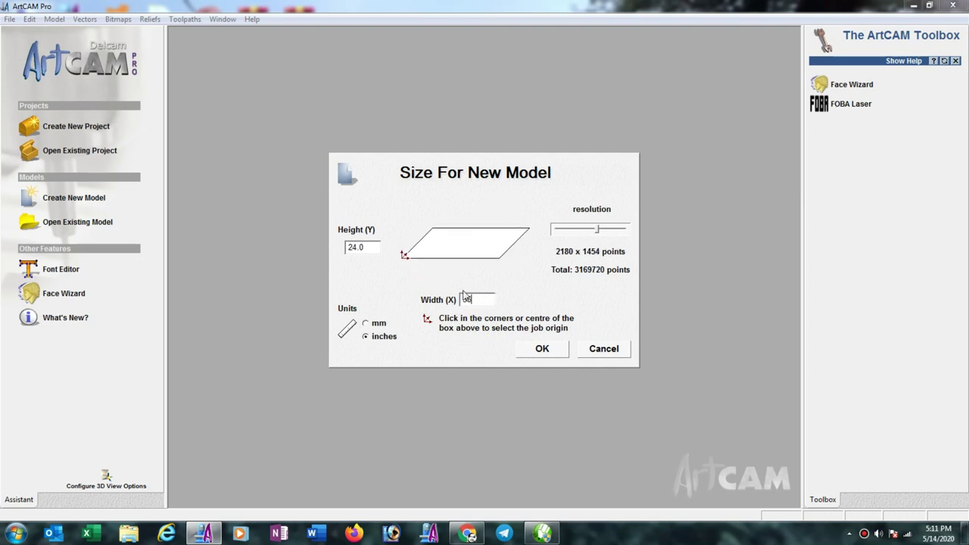
{"action": "double_click", "coordinate": [367, 249]}
{"action": "type", "text": "20"}
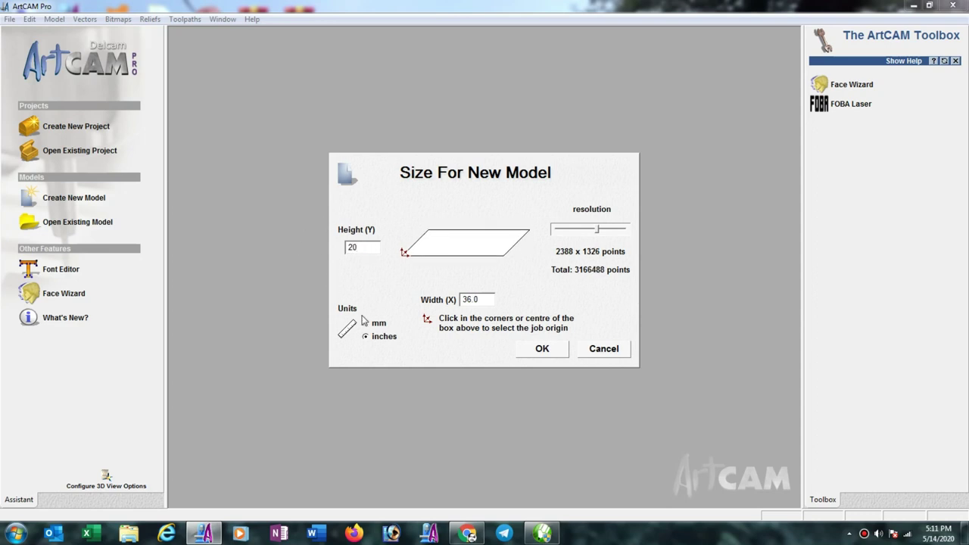
{"action": "left_click", "coordinate": [365, 325]}
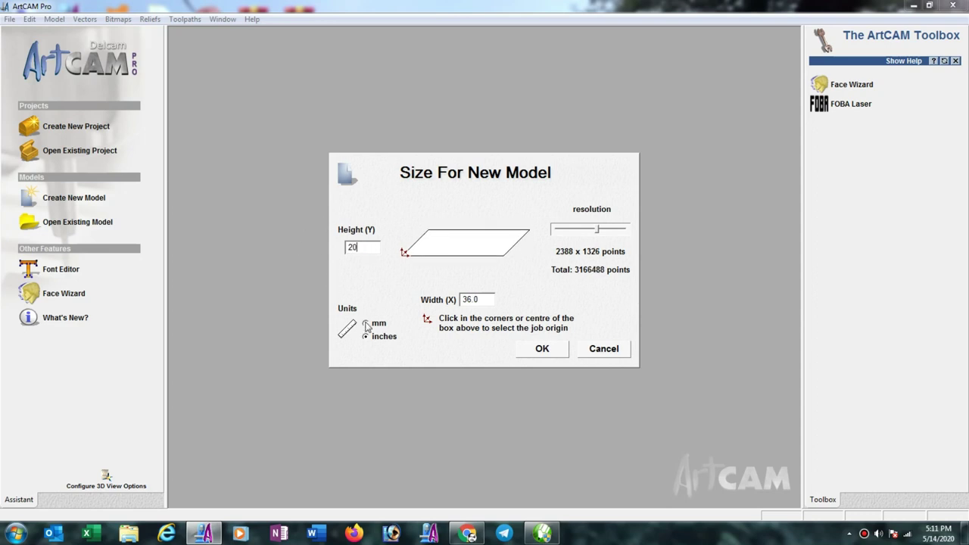
{"action": "left_click", "coordinate": [553, 353]}
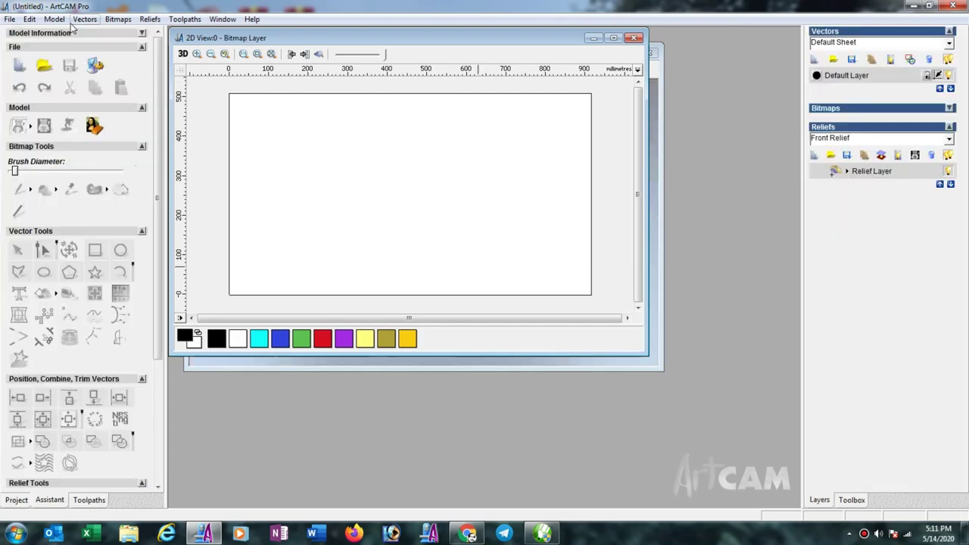
Import the 'v carving' vectors and centre them on the model with F9
{"action": "left_click", "coordinate": [84, 19]}
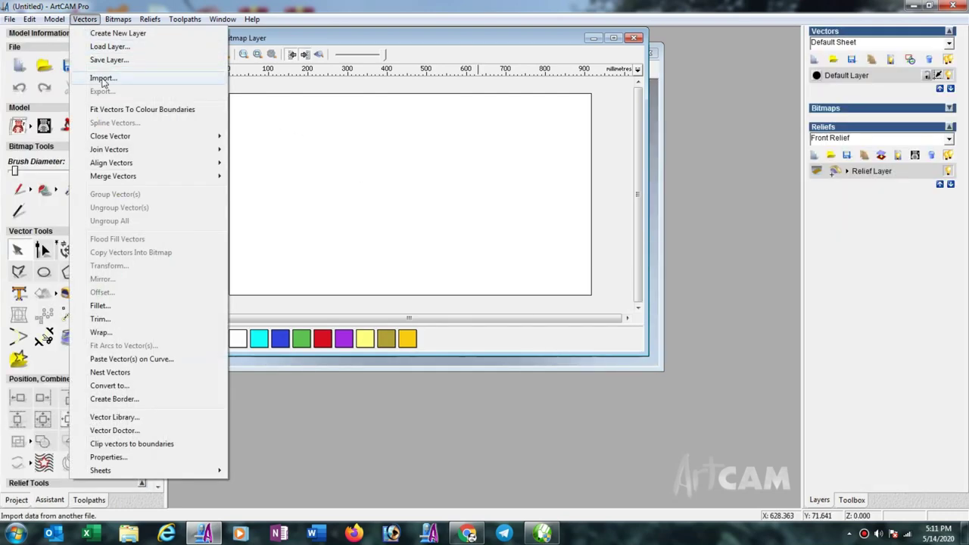
{"action": "left_click", "coordinate": [103, 78]}
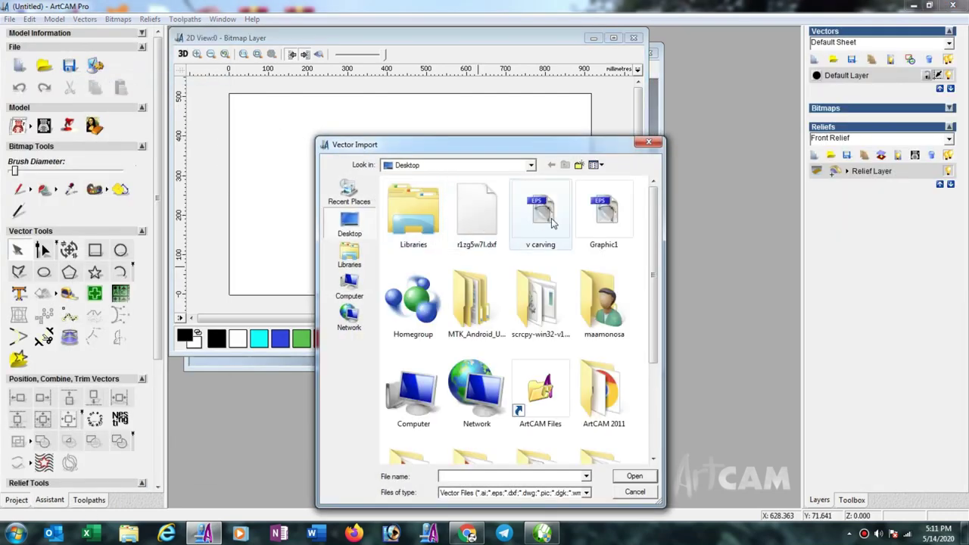
{"action": "double_click", "coordinate": [540, 215]}
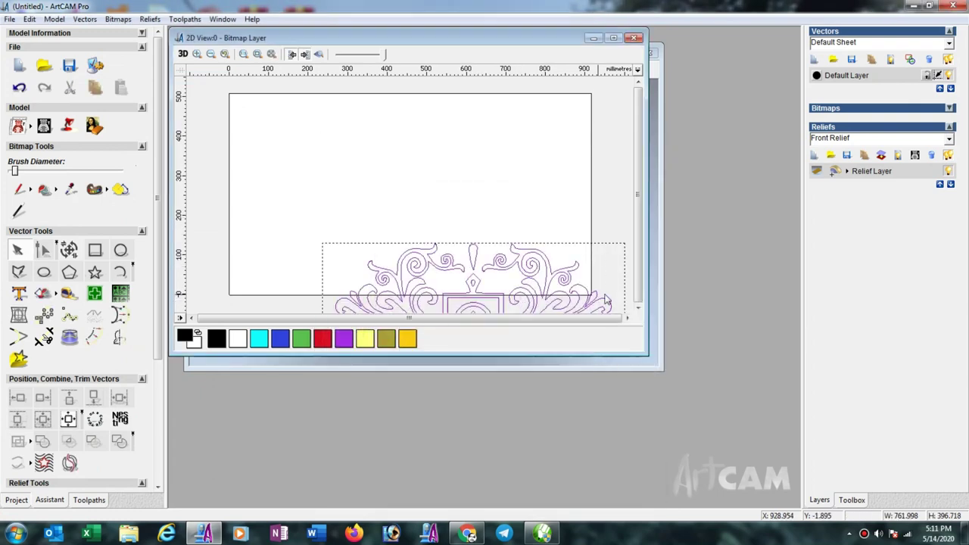
{"action": "key", "text": "F9"}
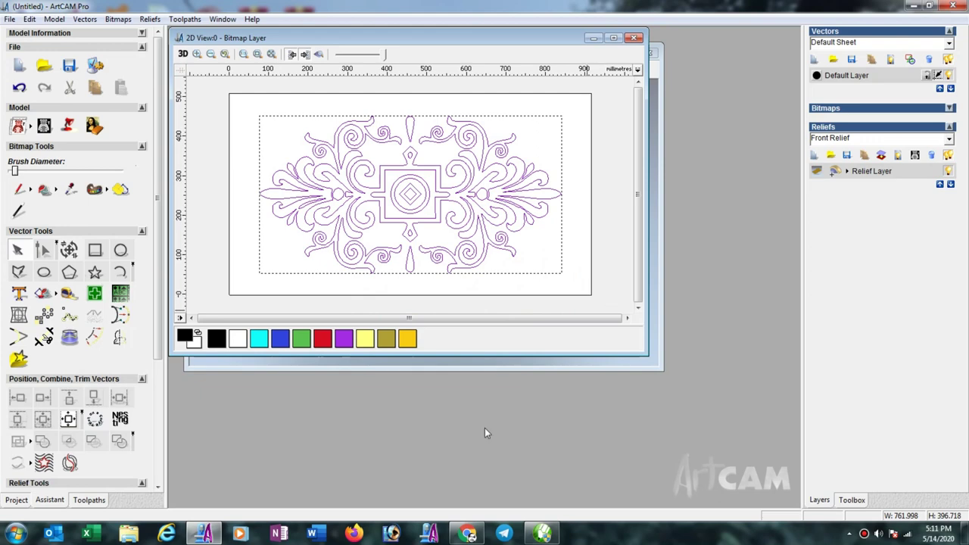
{"action": "left_click", "coordinate": [97, 502]}
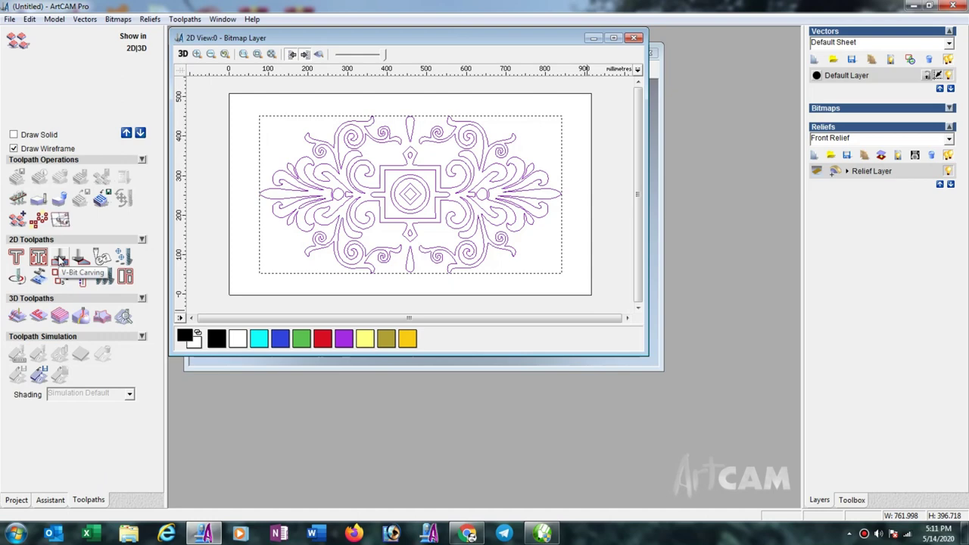
Deselect the vectors and measure a gap in the design's left section
{"action": "left_click", "coordinate": [206, 221]}
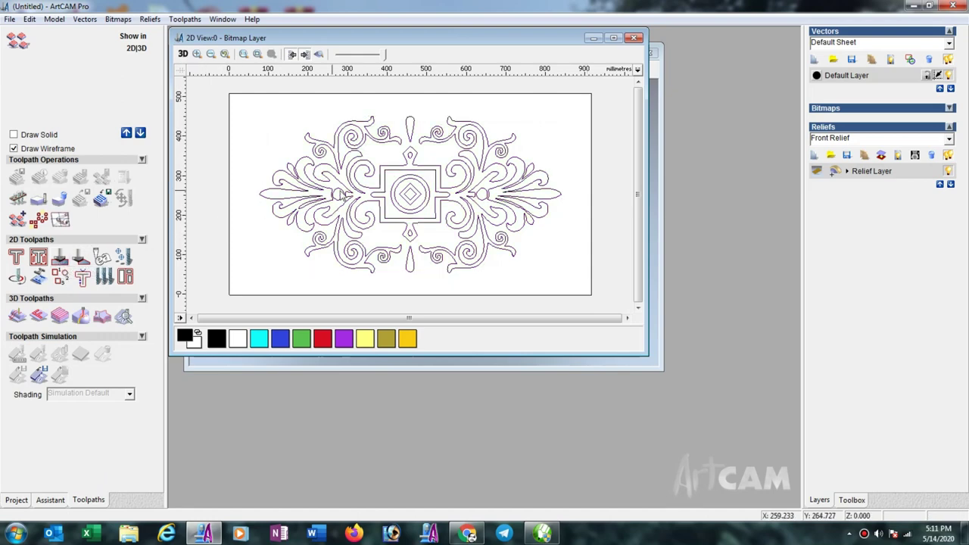
{"action": "scroll", "coordinate": [353, 197], "scroll_direction": "up", "scroll_amount": 2}
{"action": "scroll", "coordinate": [382, 203], "scroll_direction": "up", "scroll_amount": 2}
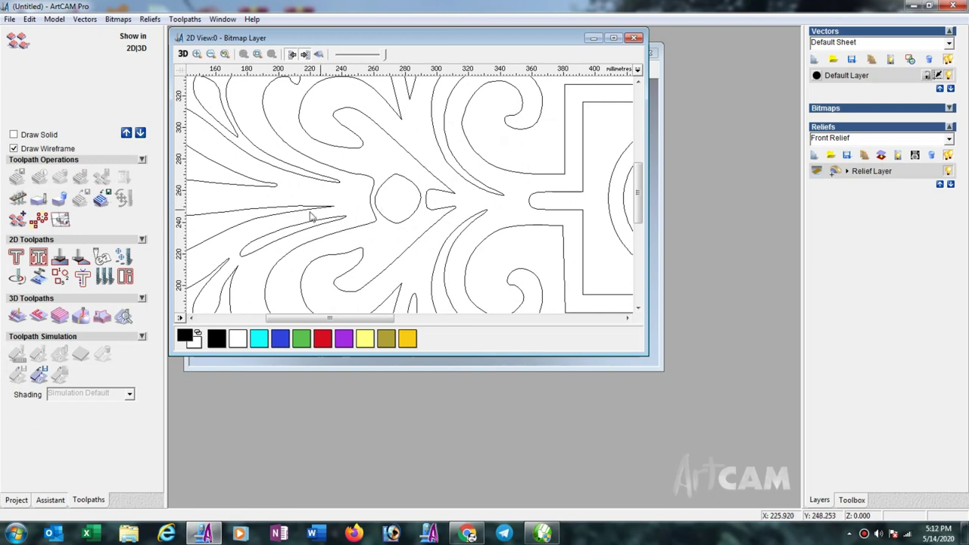
{"action": "left_click", "coordinate": [47, 500]}
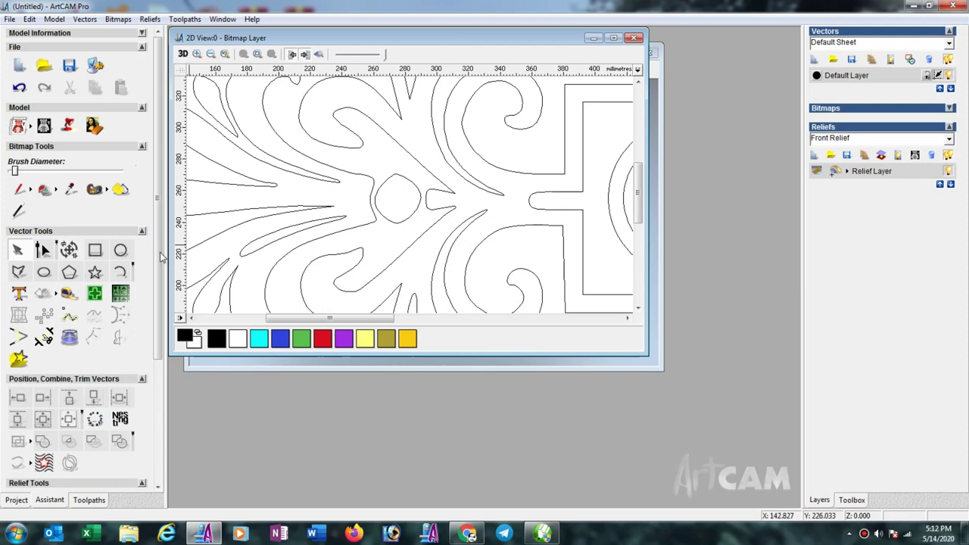
{"action": "left_click", "coordinate": [69, 294]}
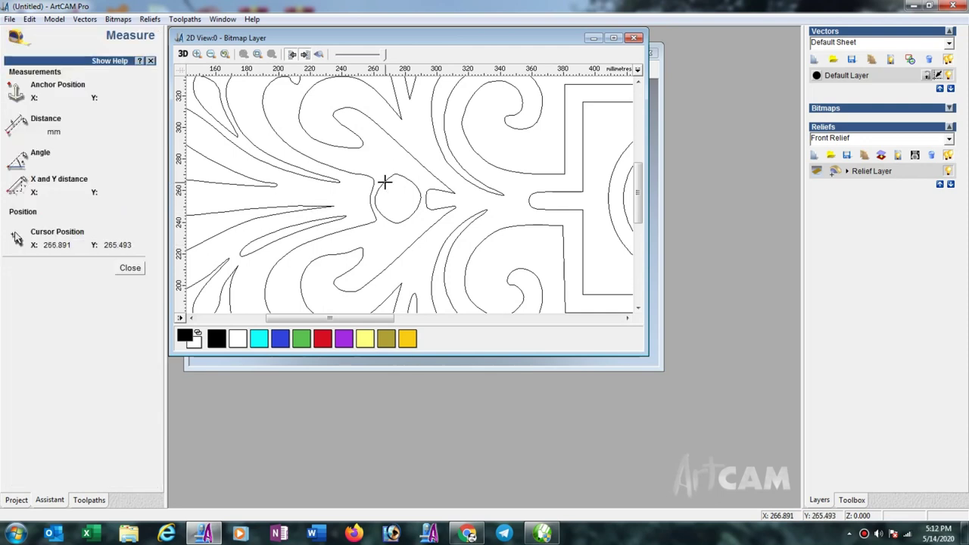
{"action": "left_click_drag", "start_coordinate": [385, 182], "coordinate": [400, 225]}
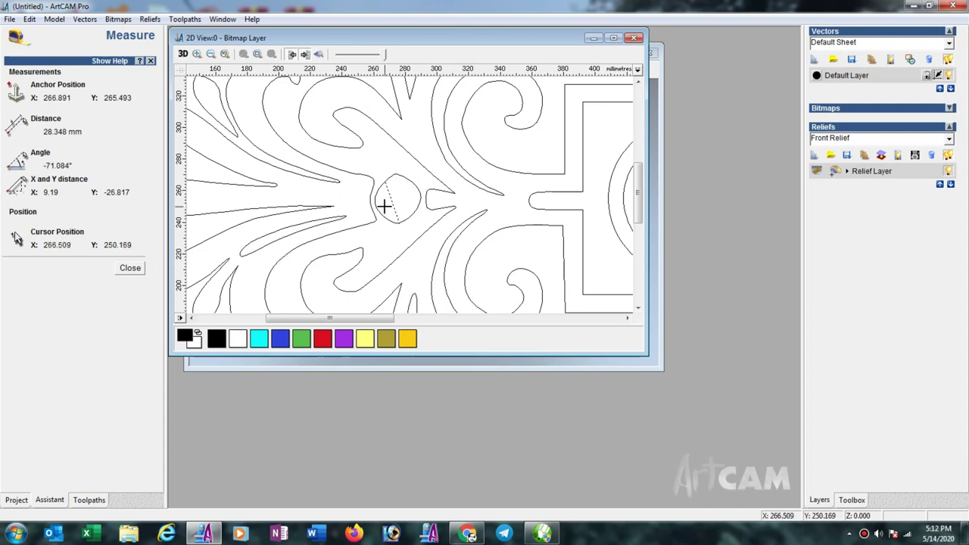
{"action": "key", "text": "Escape"}
Maximize the 2D view and box-select every vector of the ornament
{"action": "scroll", "coordinate": [347, 202], "scroll_direction": "down", "scroll_amount": 2}
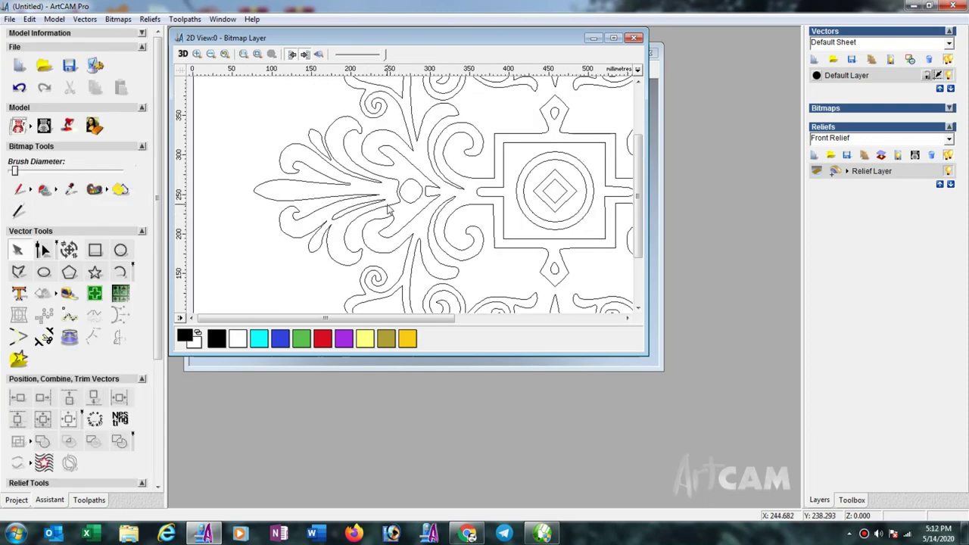
{"action": "left_click", "coordinate": [613, 38]}
{"action": "scroll", "coordinate": [590, 185], "scroll_direction": "down", "scroll_amount": 3}
{"action": "left_click_drag", "start_coordinate": [389, 190], "coordinate": [622, 356]}
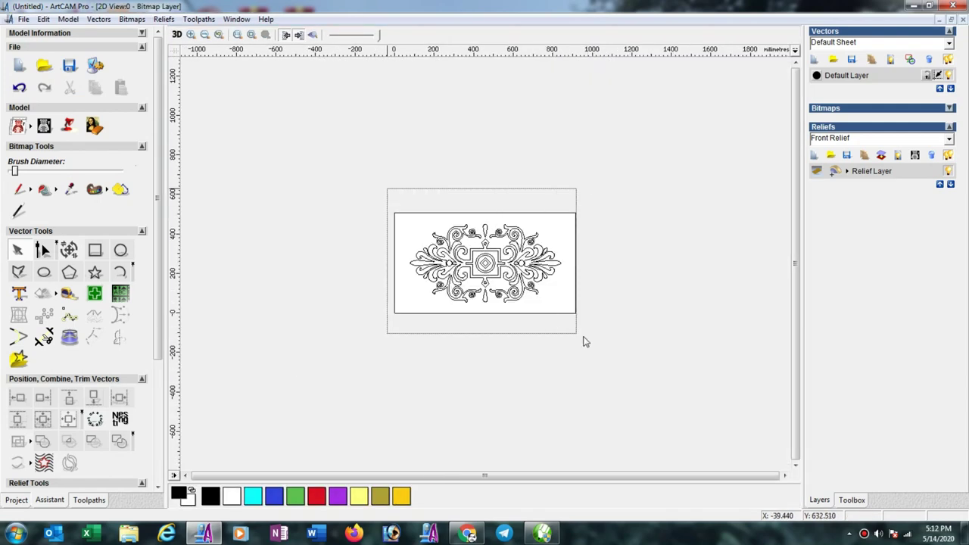
Set V-Bit Carving to the V-Bit 32 mm 90° tool; centreline gives 13.553 mm depth, 27.105 mm width
{"action": "left_click", "coordinate": [87, 501]}
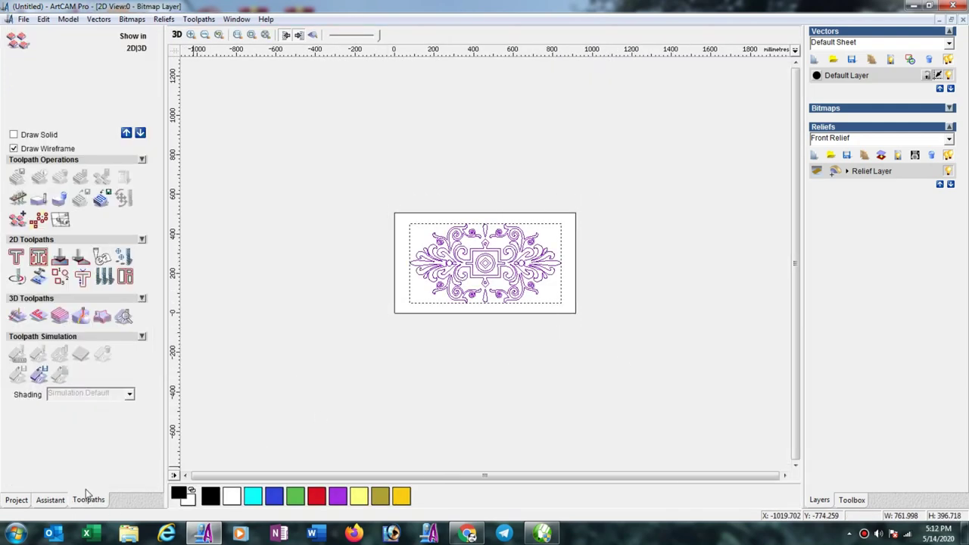
{"action": "left_click", "coordinate": [61, 259]}
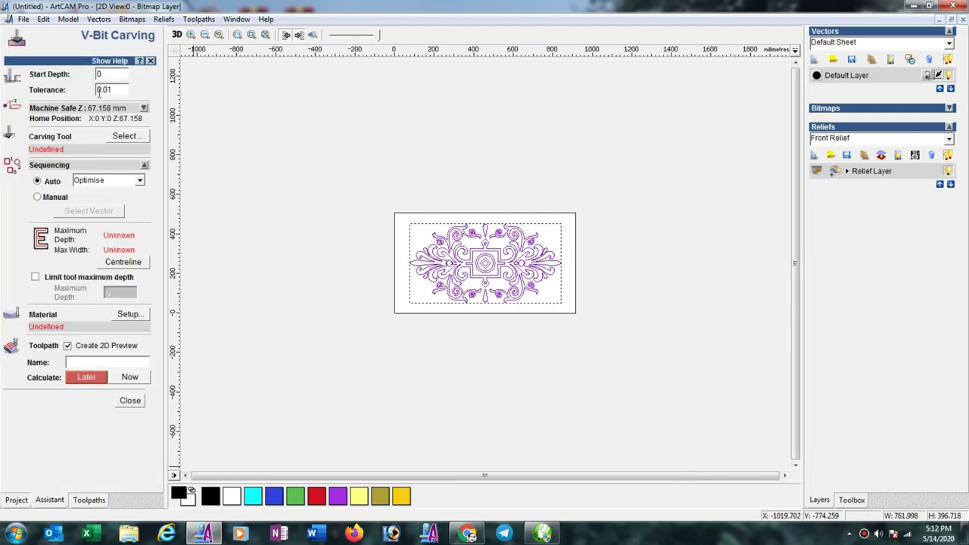
{"action": "left_click", "coordinate": [125, 137]}
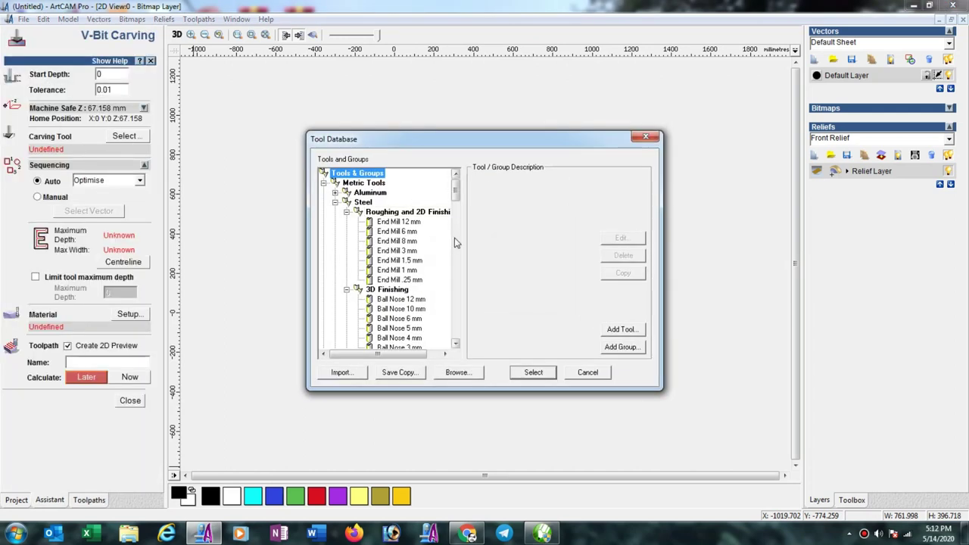
{"action": "mouse_move", "coordinate": [456, 192]}
{"action": "left_mouse_down"}
{"action": "mouse_move", "coordinate": [479, 277]}
{"action": "mouse_move", "coordinate": [480, 263]}
{"action": "left_mouse_up"}
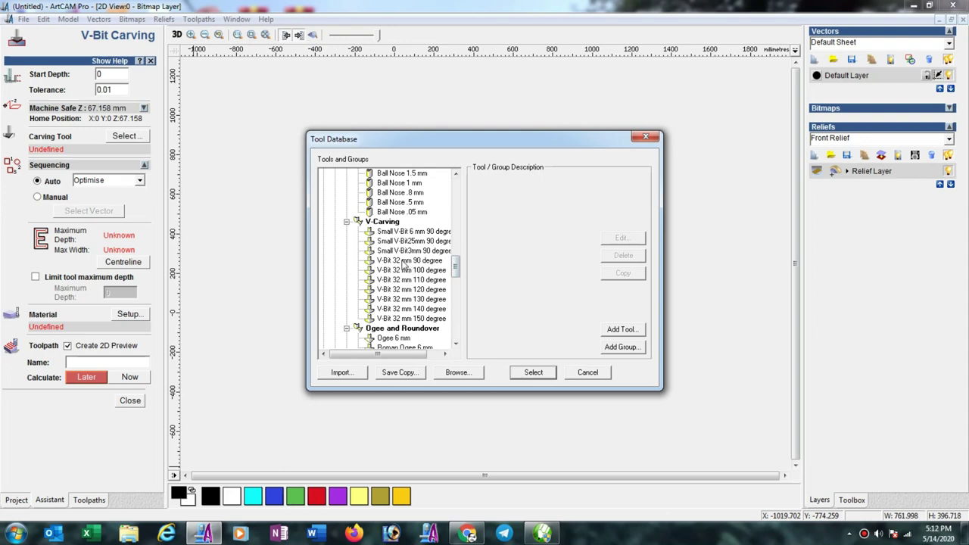
{"action": "left_click", "coordinate": [407, 262]}
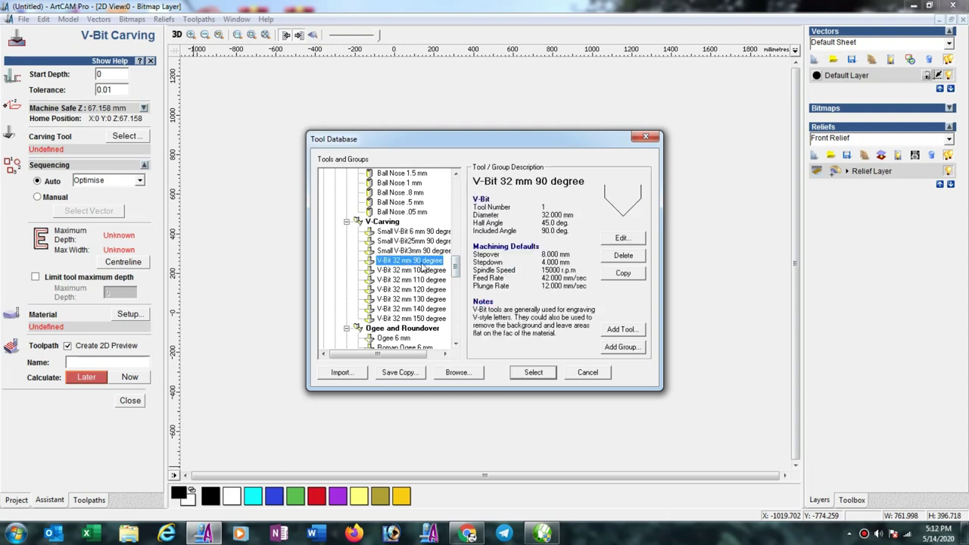
{"action": "left_click", "coordinate": [622, 238]}
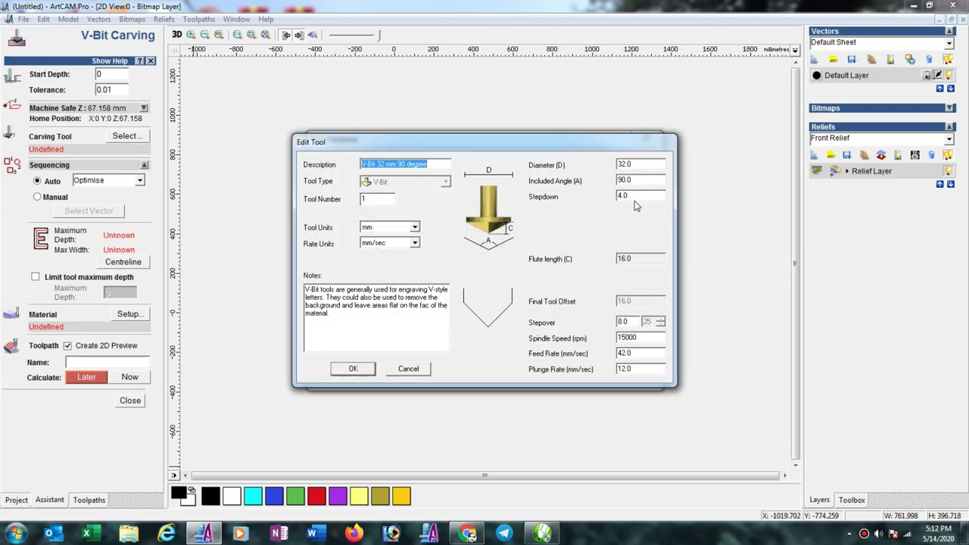
{"action": "left_click", "coordinate": [354, 369]}
{"action": "left_click", "coordinate": [547, 374]}
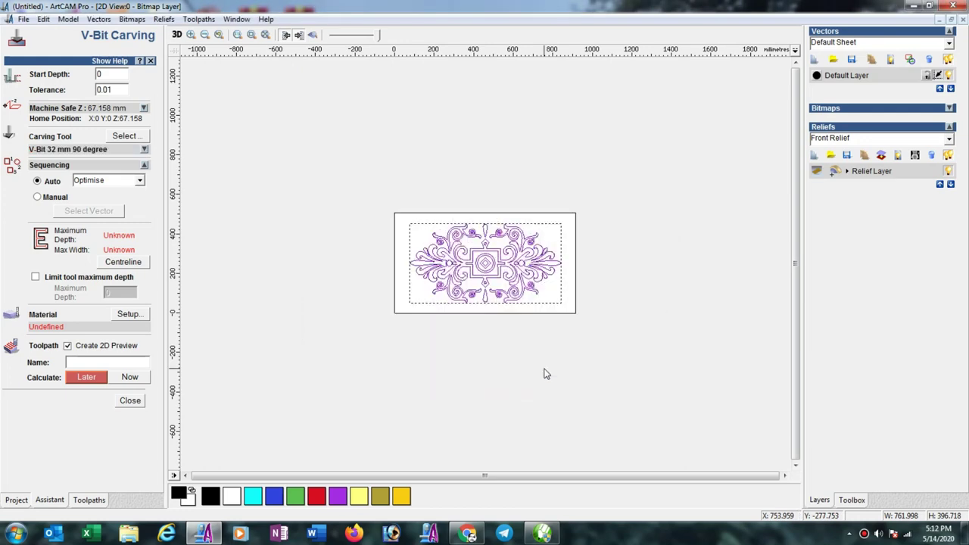
{"action": "left_click", "coordinate": [130, 264]}
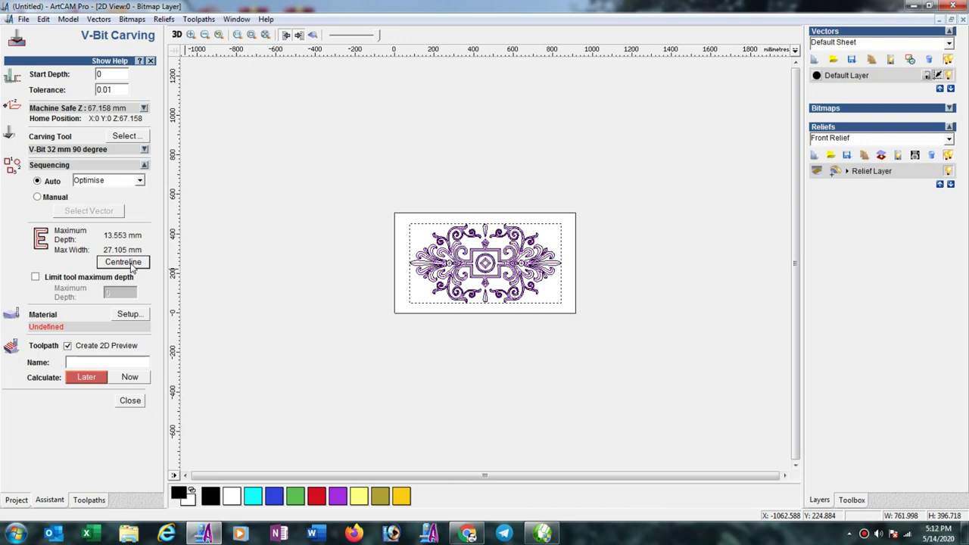
Set the material thickness to 20 mm in Material Setup
{"action": "left_click", "coordinate": [129, 315]}
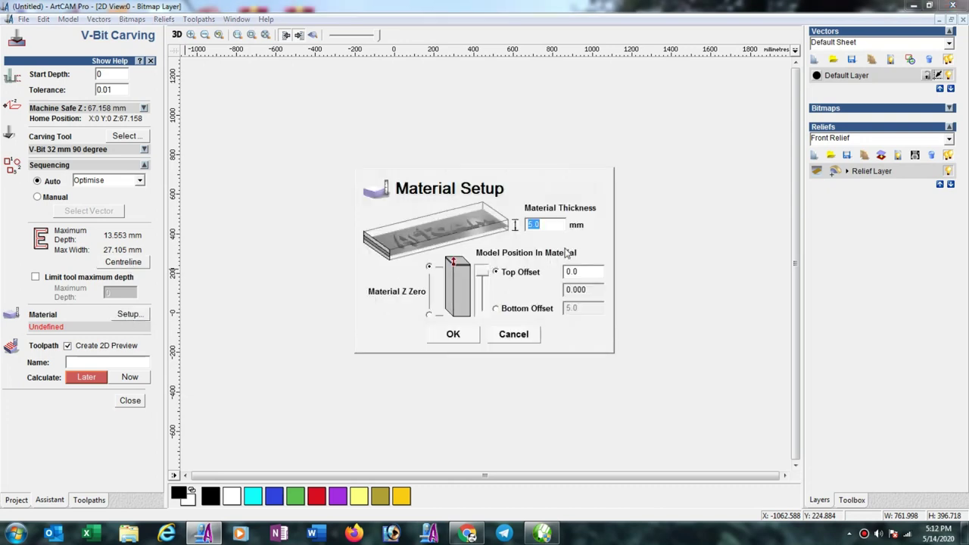
{"action": "type", "text": "20"}
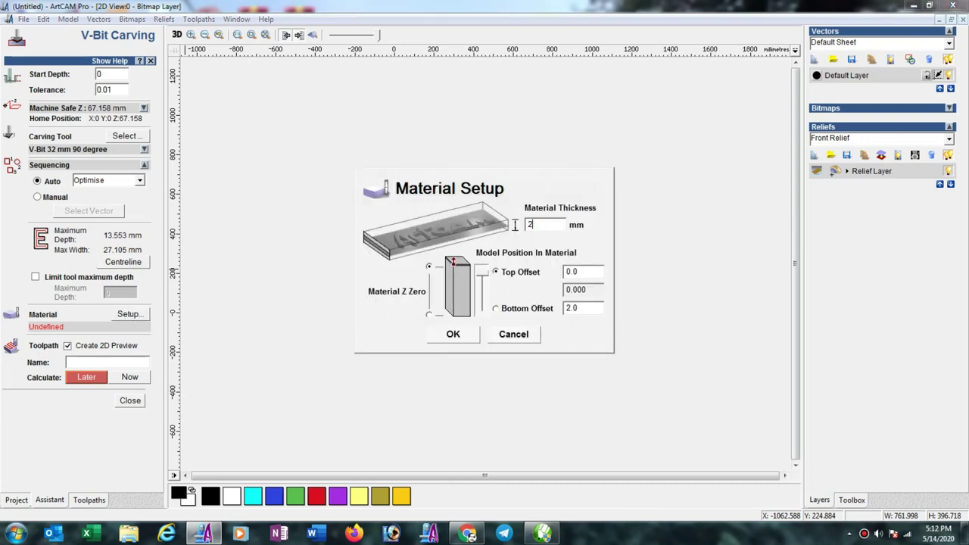
{"action": "left_click", "coordinate": [464, 336]}
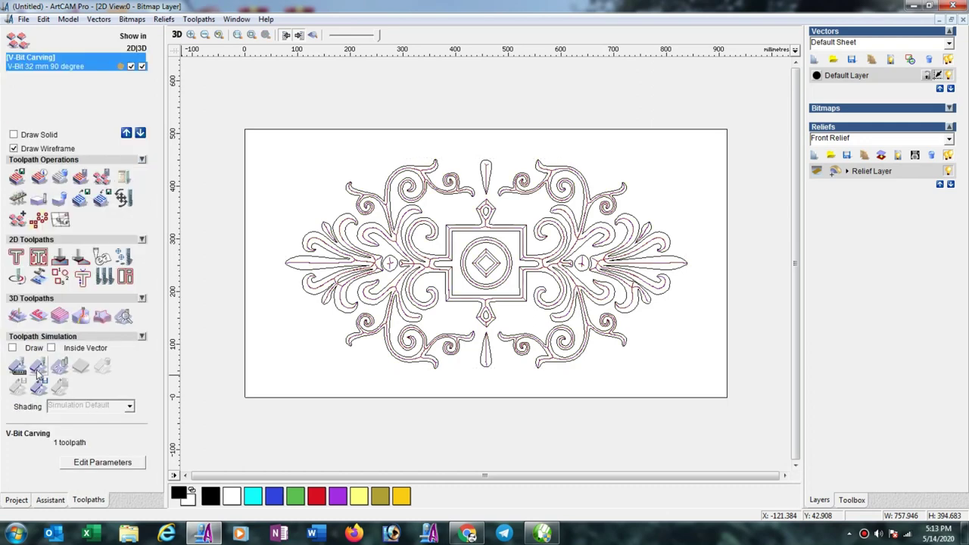
Simulate the V-bit toolpath as a carved relief and orbit to a tilted top-down view
{"action": "left_click", "coordinate": [37, 369]}
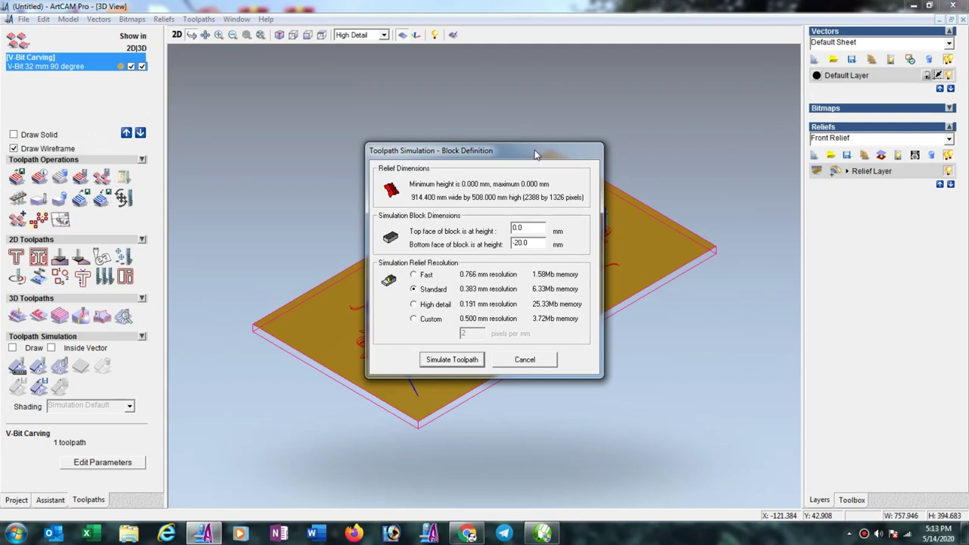
{"action": "left_click_drag", "start_coordinate": [535, 154], "coordinate": [855, 231]}
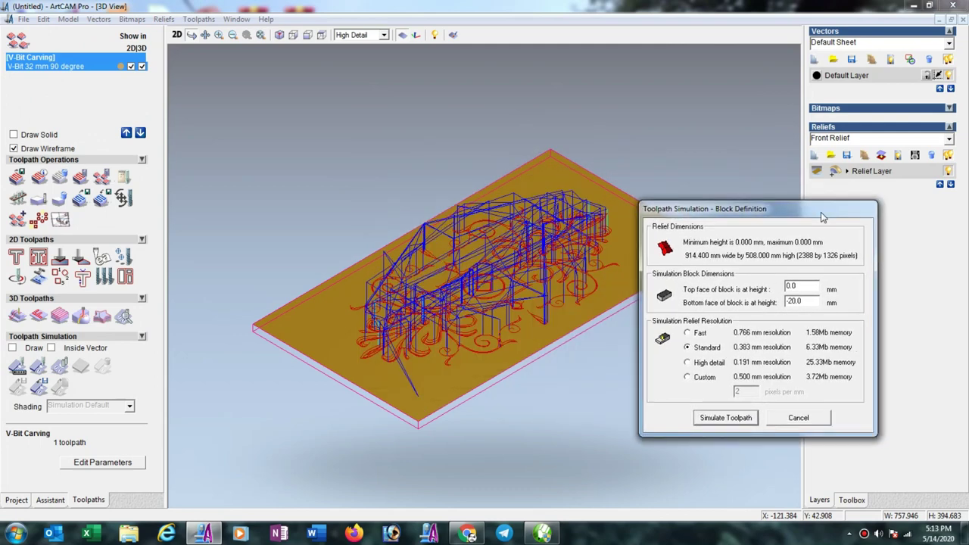
{"action": "left_click", "coordinate": [771, 437]}
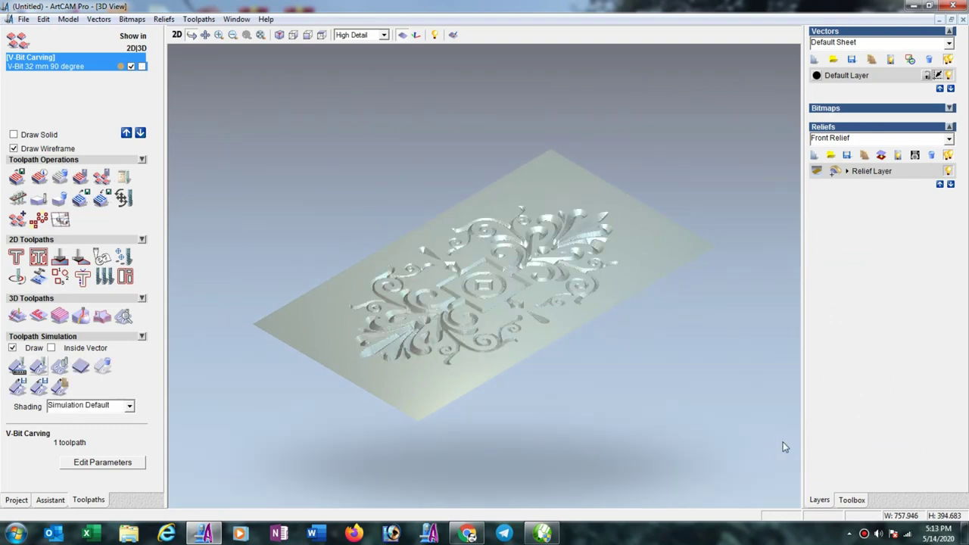
{"action": "mouse_move", "coordinate": [636, 284]}
{"action": "left_mouse_down"}
{"action": "mouse_move", "coordinate": [565, 340]}
{"action": "mouse_move", "coordinate": [561, 394]}
{"action": "left_mouse_up"}
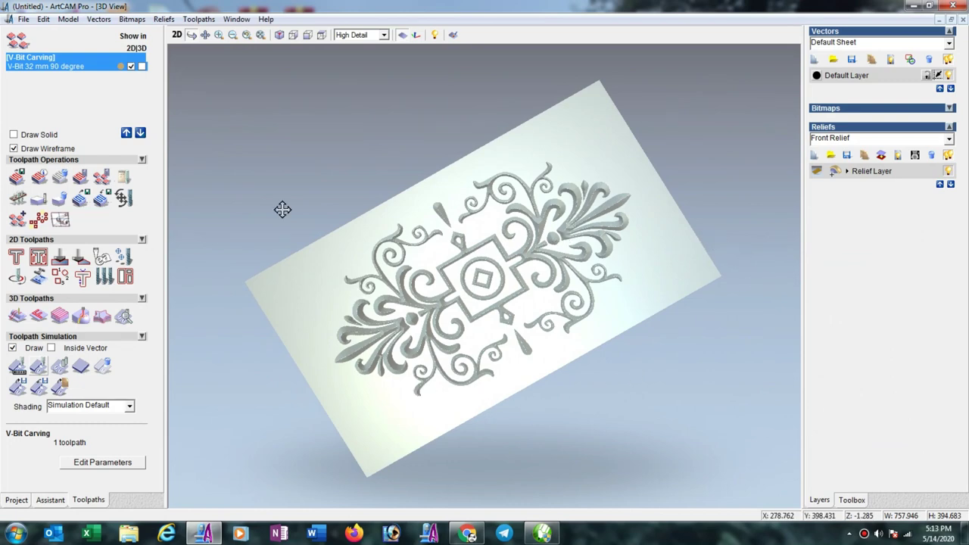
{"action": "left_click", "coordinate": [16, 178]}
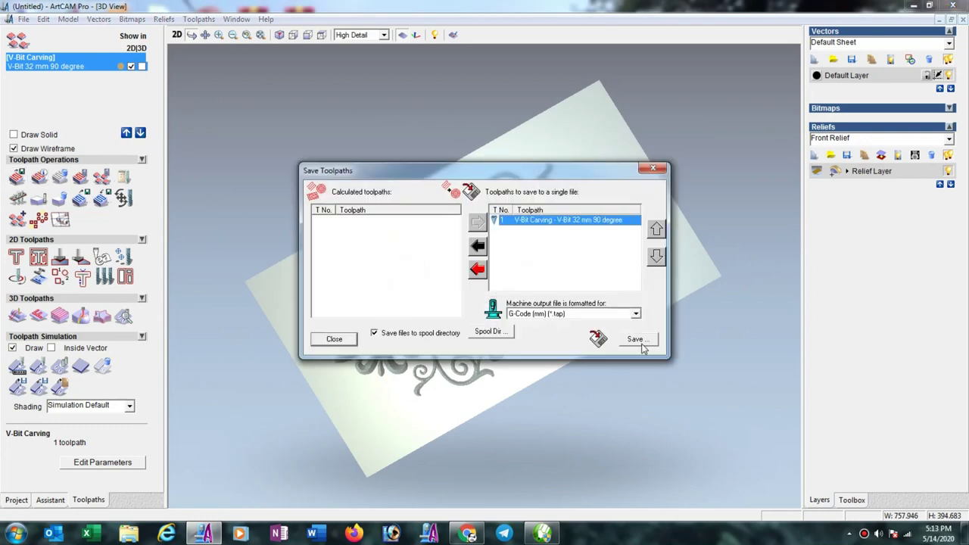
Drag the Save Toolpaths dialog off the relief and close it without saving
{"action": "left_click_drag", "start_coordinate": [571, 182], "coordinate": [924, 193]}
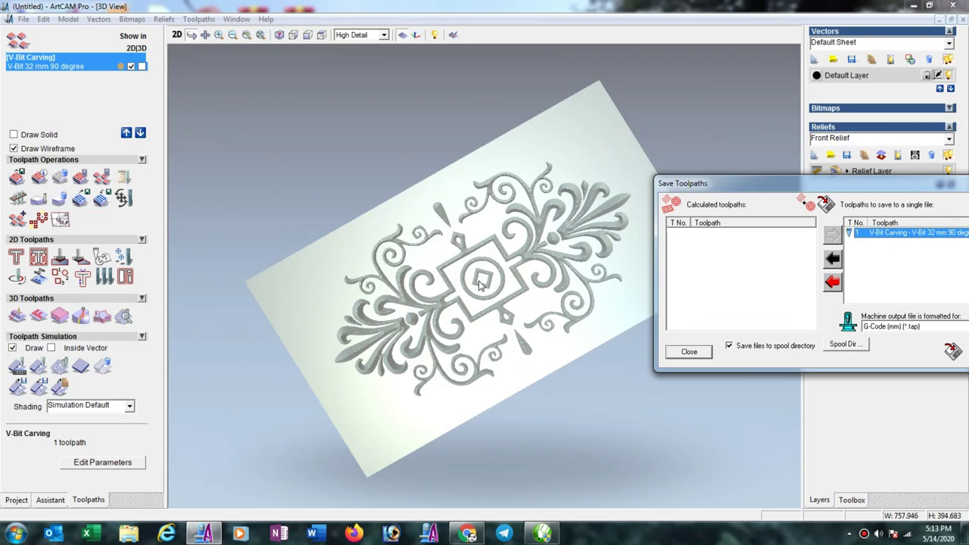
{"action": "left_click_drag", "start_coordinate": [777, 190], "coordinate": [703, 335]}
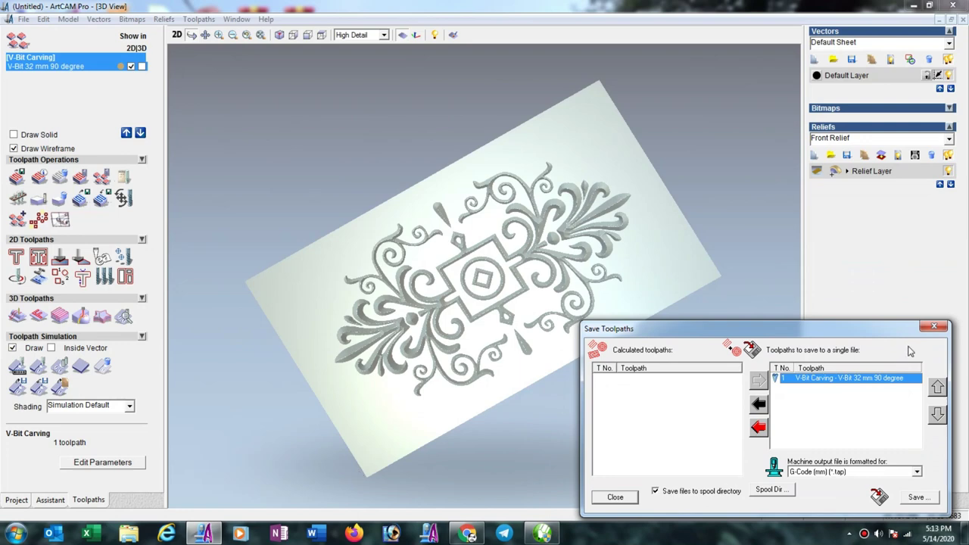
{"action": "left_click", "coordinate": [934, 326]}
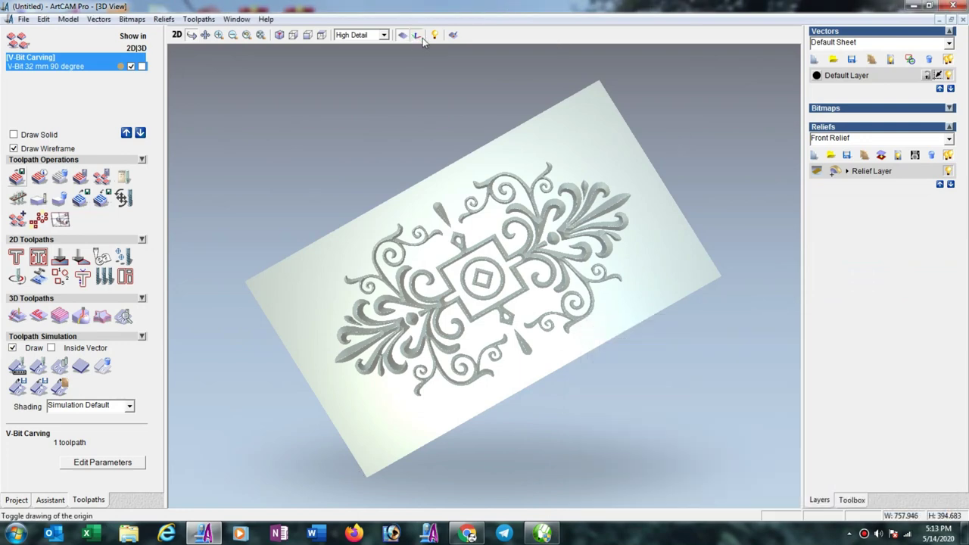
Orbit and tilt the simulated carved ornament panel to view the relief from new angles
{"action": "left_click_drag", "start_coordinate": [364, 471], "coordinate": [352, 445]}
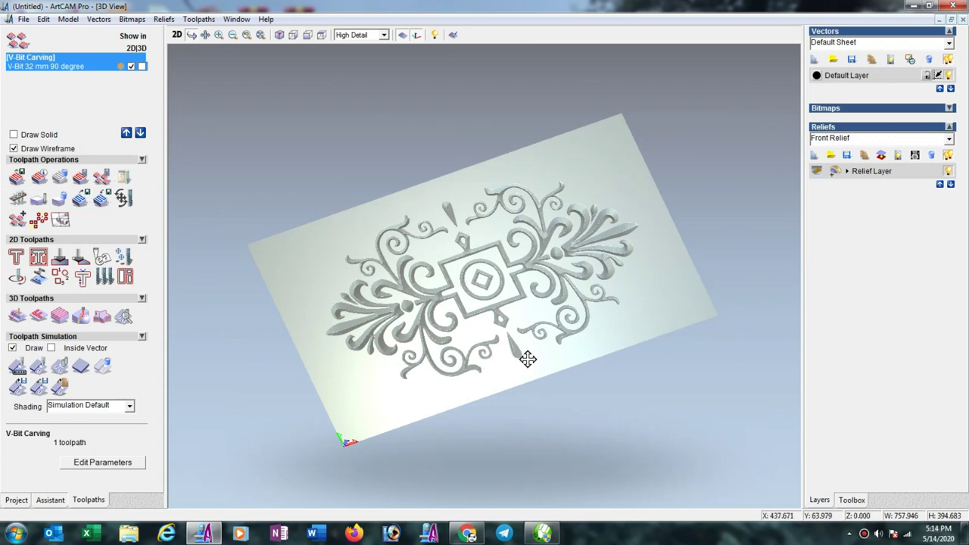
{"action": "left_click_drag", "start_coordinate": [478, 292], "coordinate": [418, 351]}
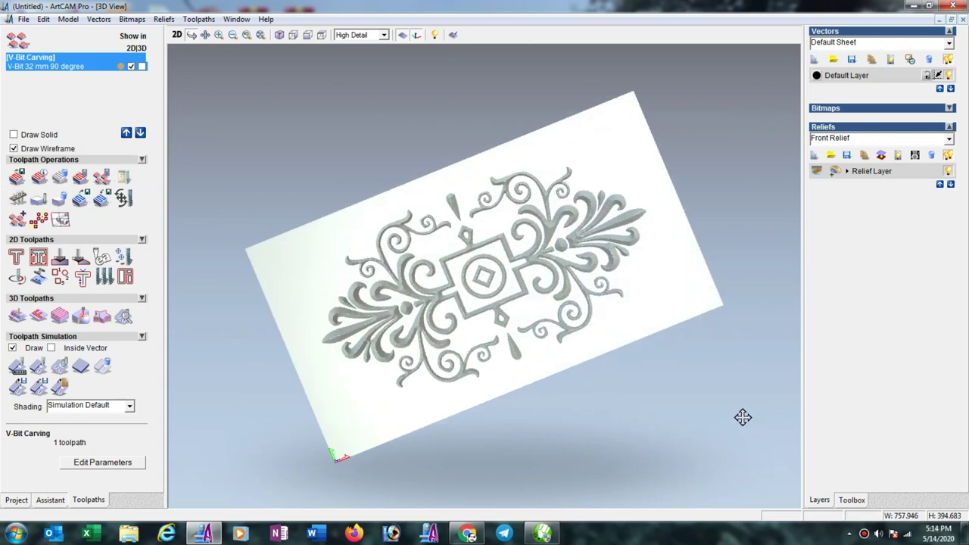